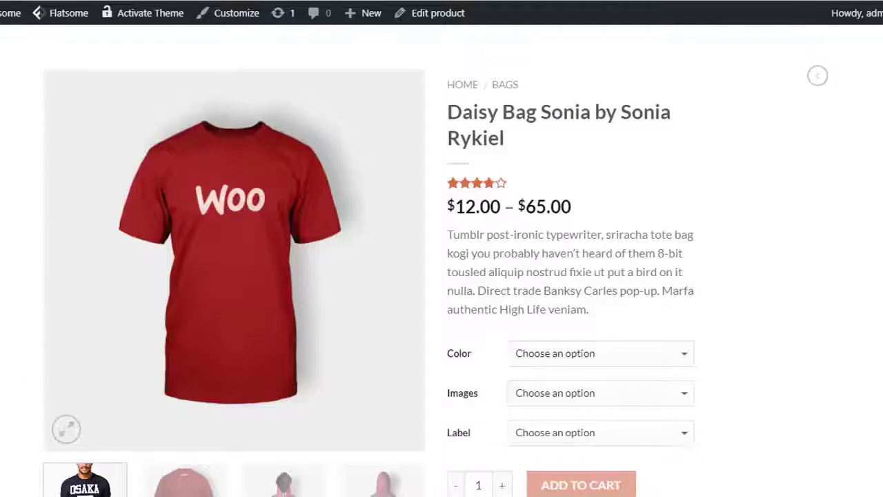
Choose Black, Image 1 and X from the Color, Images and Label dropdowns.
scroll(441, 276, down, 1)
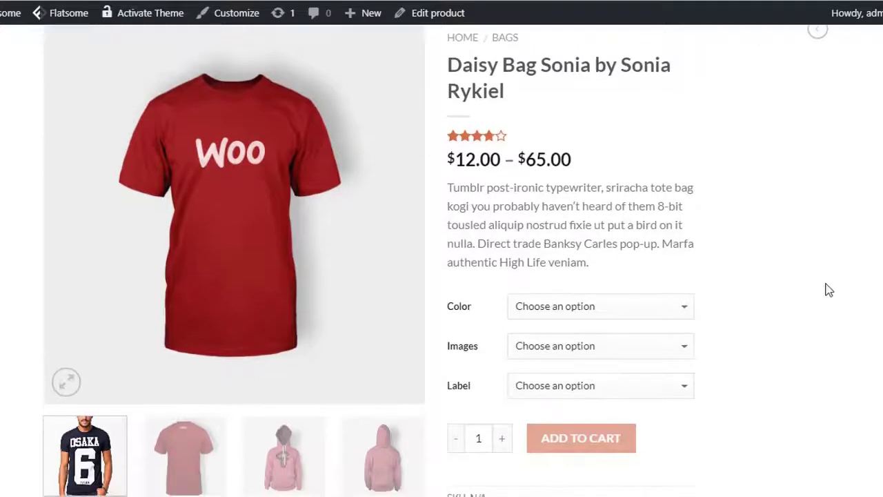
click(679, 306)
click(627, 341)
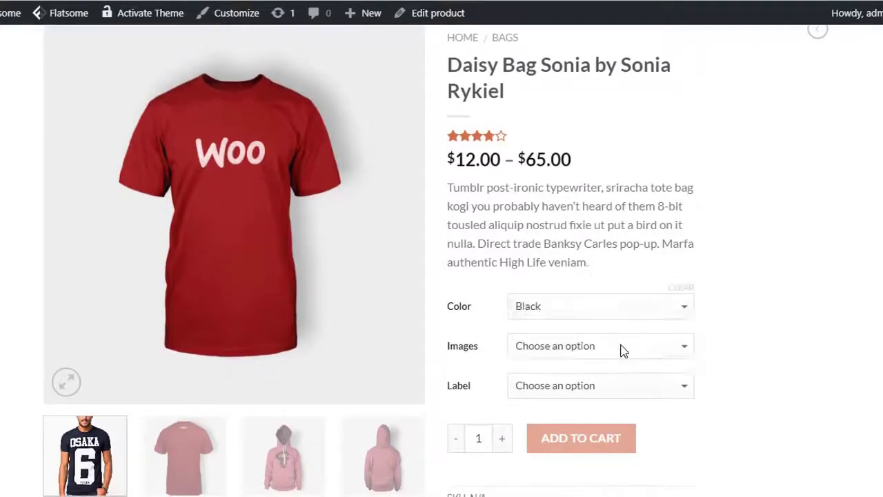
click(620, 352)
click(589, 382)
click(586, 387)
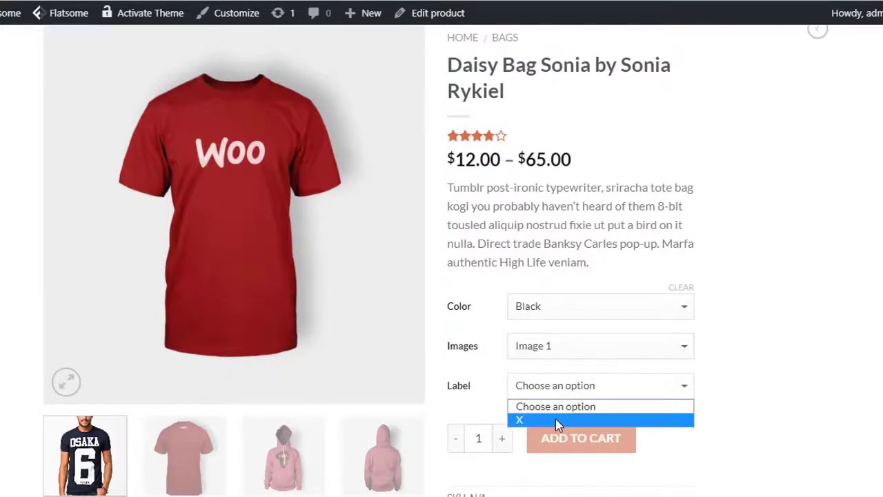
click(558, 421)
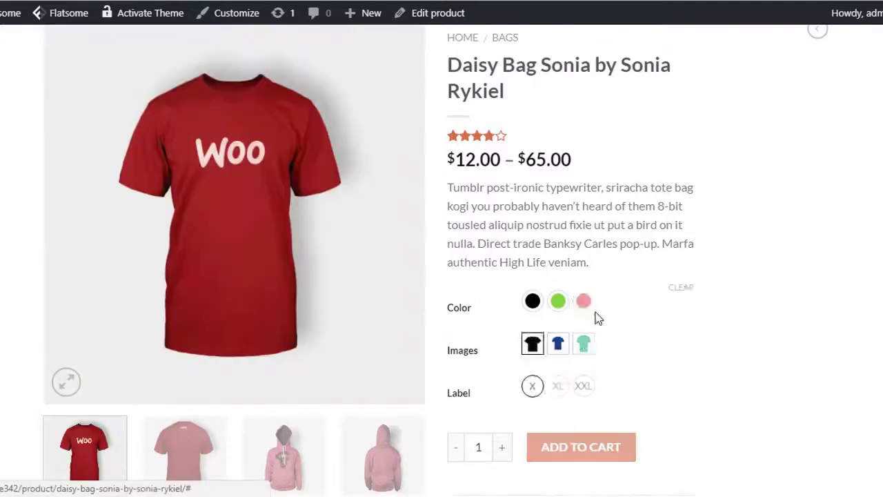
Pick the black colour, black tee and X label swatches on the swatch product.
click(532, 304)
click(532, 345)
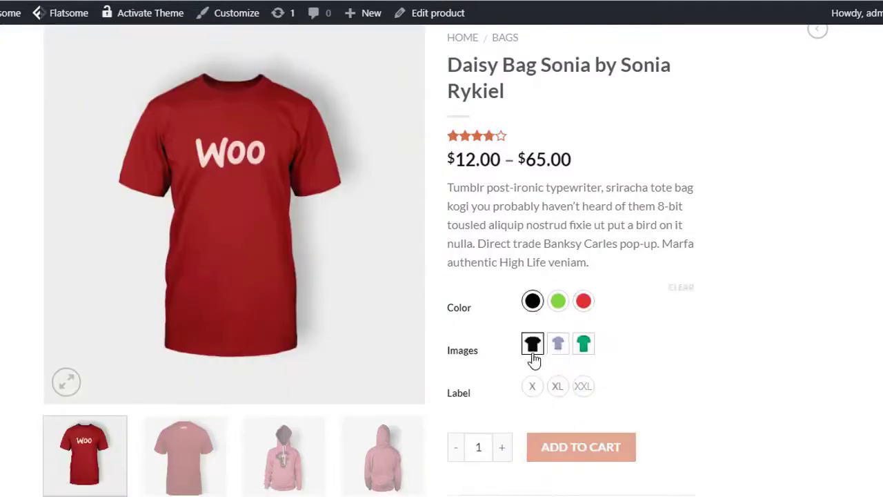
click(532, 388)
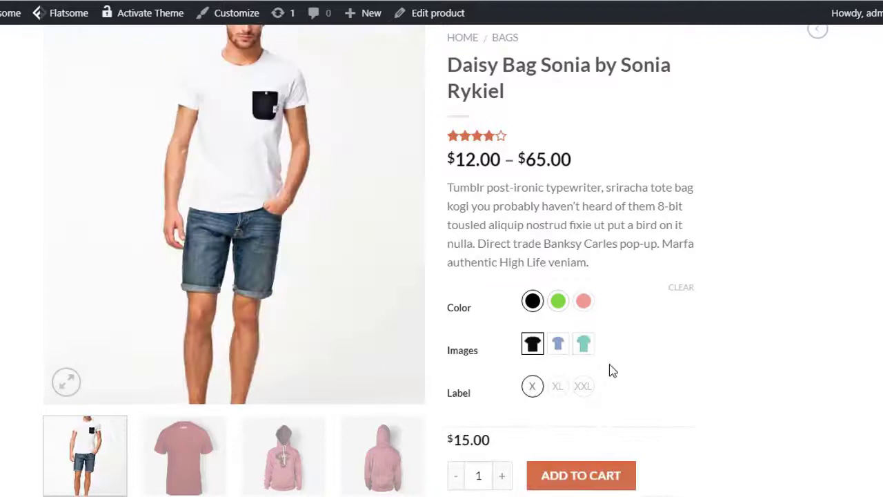
Clear the selection, then pick the red, blue tee and X swatches instead.
click(681, 288)
click(584, 301)
click(558, 344)
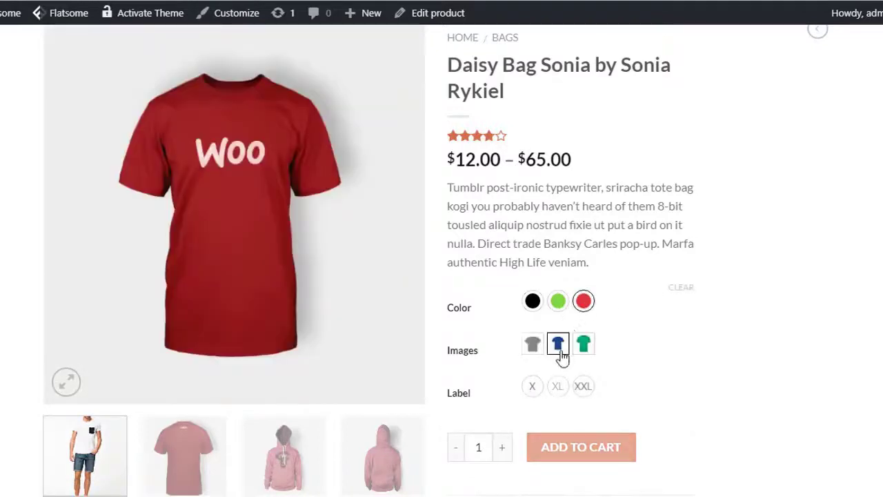
click(533, 388)
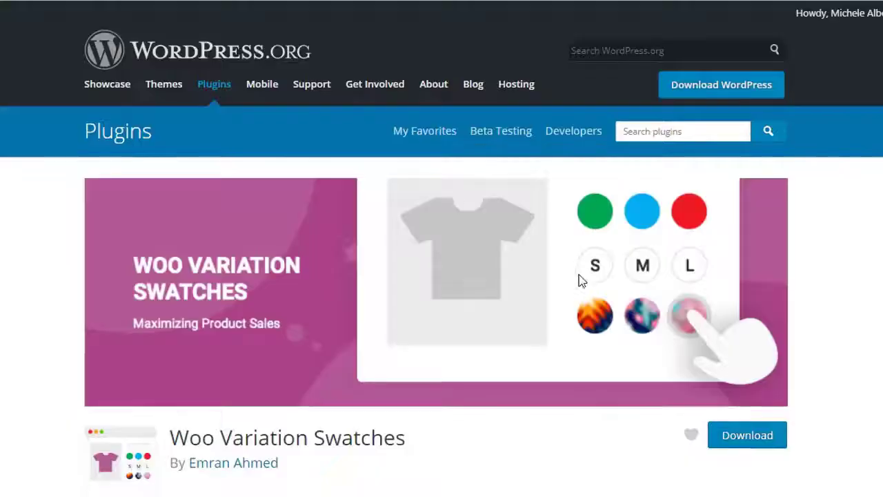
scroll(552, 206, down, 7)
scroll(552, 212, down, 12)
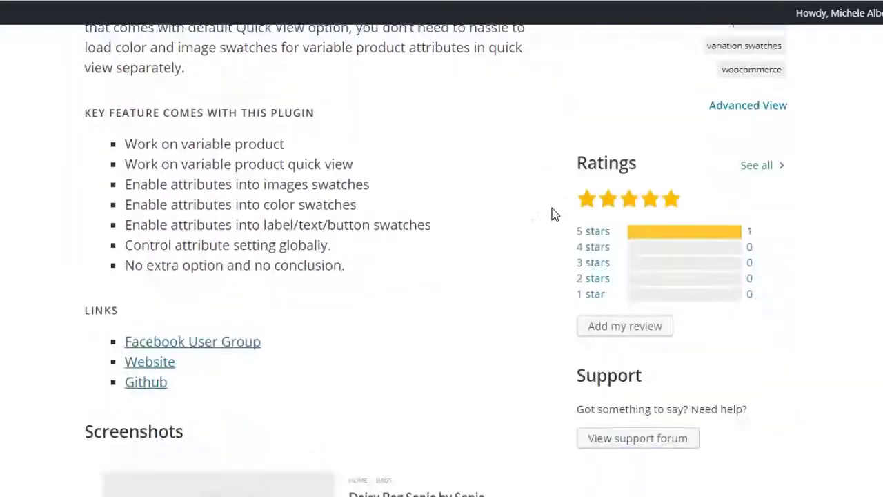
scroll(552, 218, down, 8)
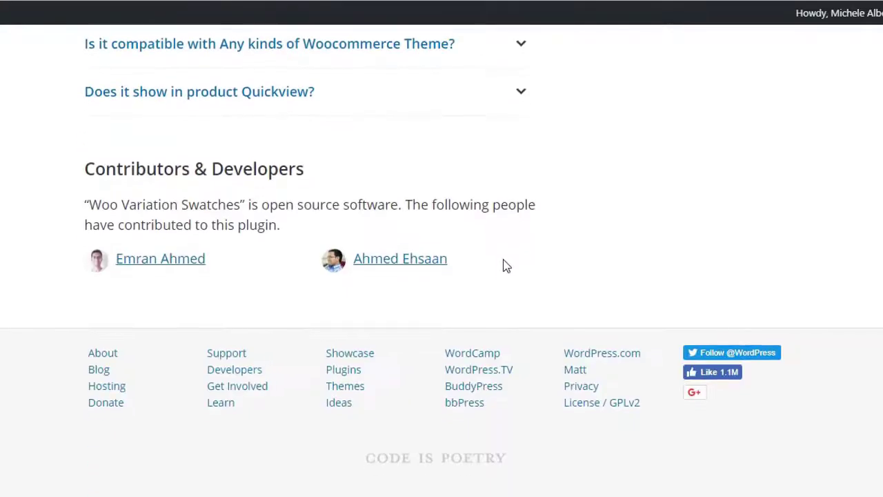
scroll(504, 264, up, 20)
scroll(518, 262, up, 4)
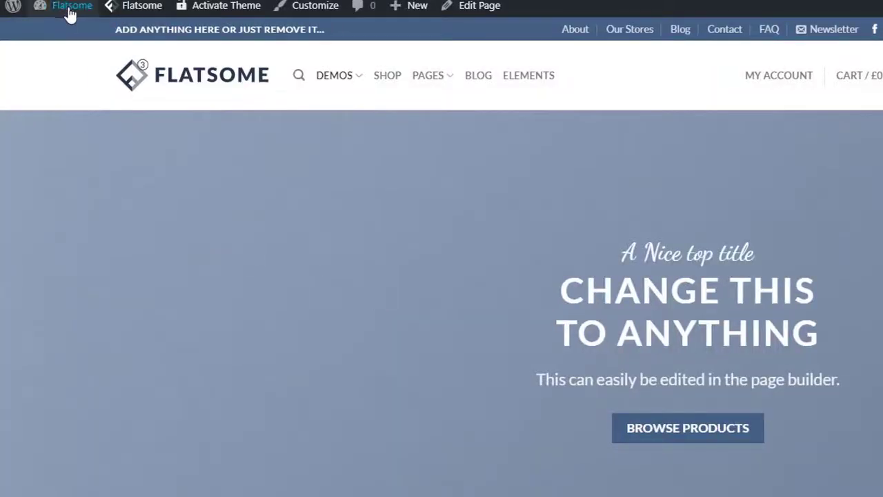
Go from the site dashboard to the Plugins Add New page.
mouse_move(71, 14)
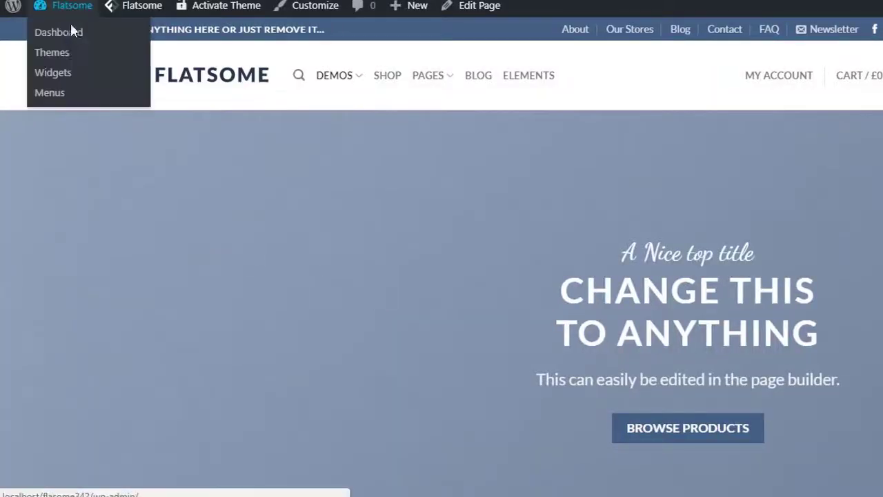
click(71, 31)
mouse_move(55, 385)
click(153, 400)
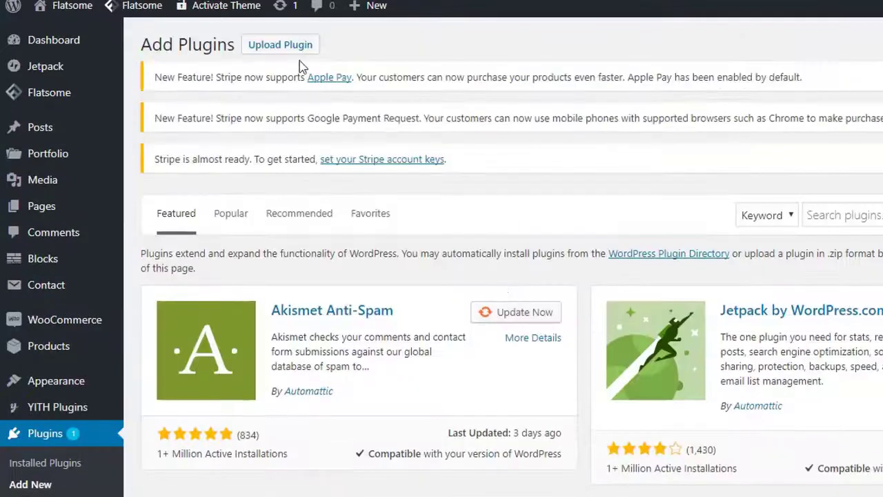
Search for 'Woo Variation Swatches', then install and activate the plugin.
click(864, 214)
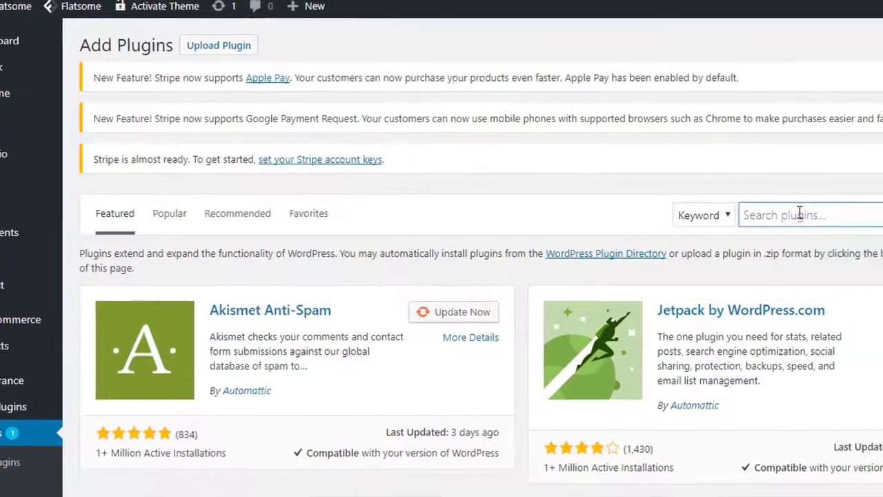
text(Woo Variation Swatches)
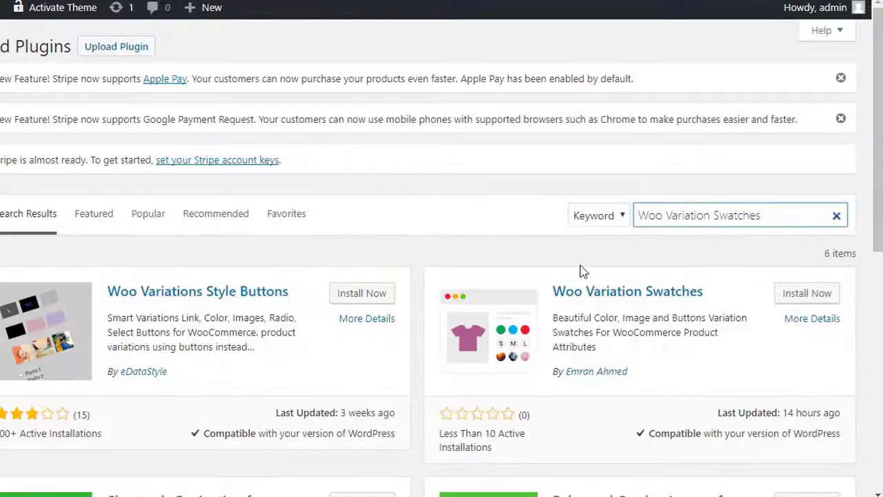
click(800, 294)
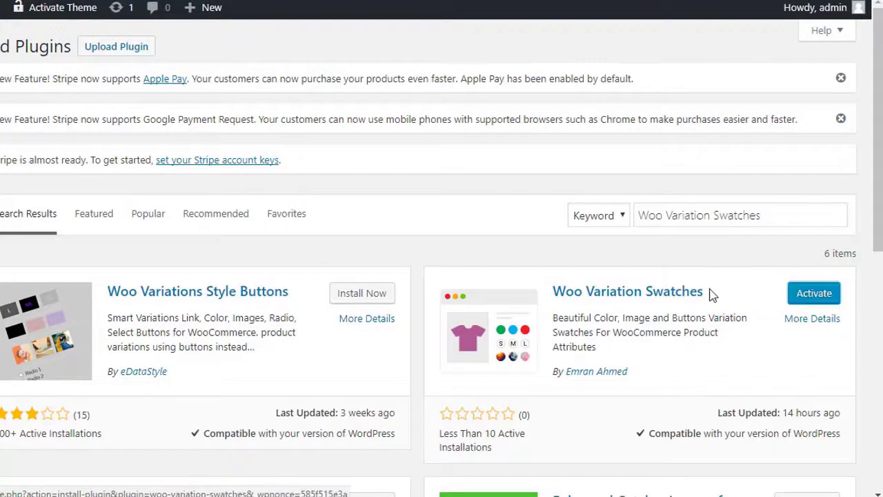
click(815, 293)
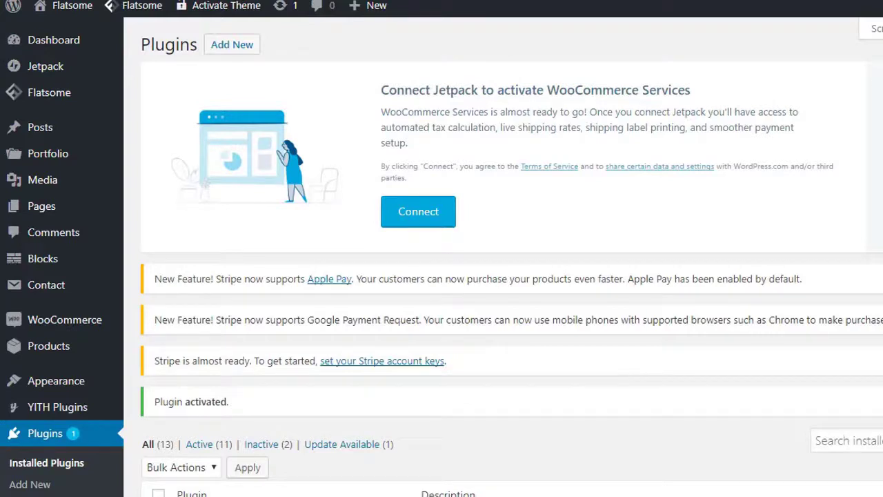
scroll(511, 276, down, 3)
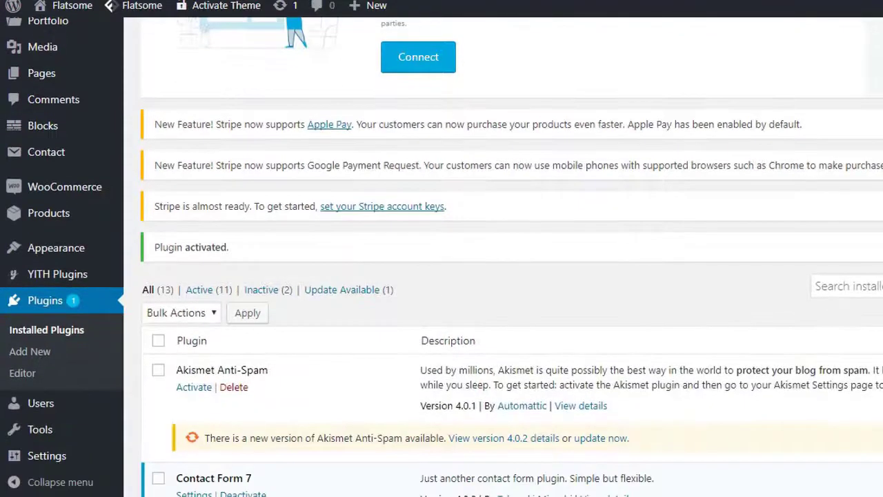
mouse_move(49, 214)
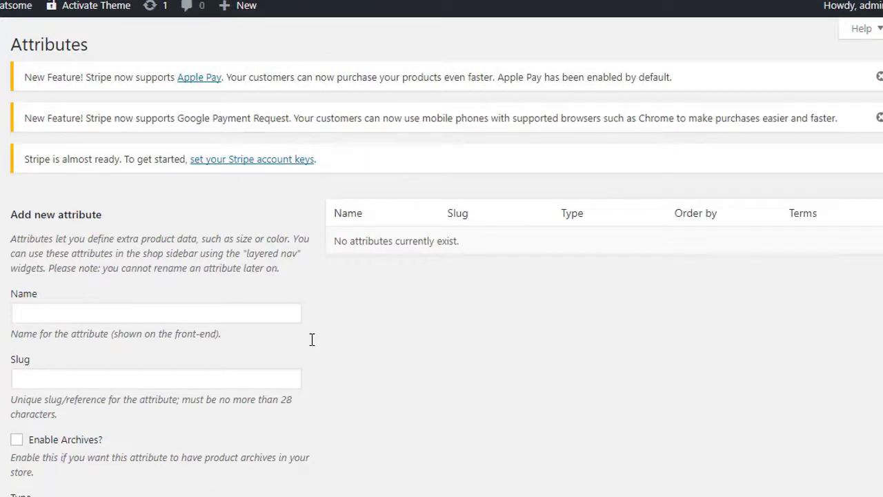
Create a new attribute named Images with the Image type.
click(180, 313)
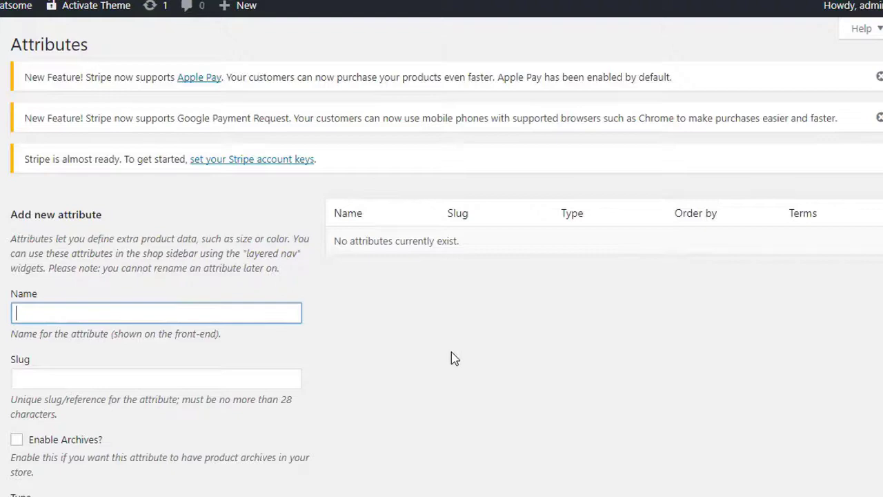
text(Images)
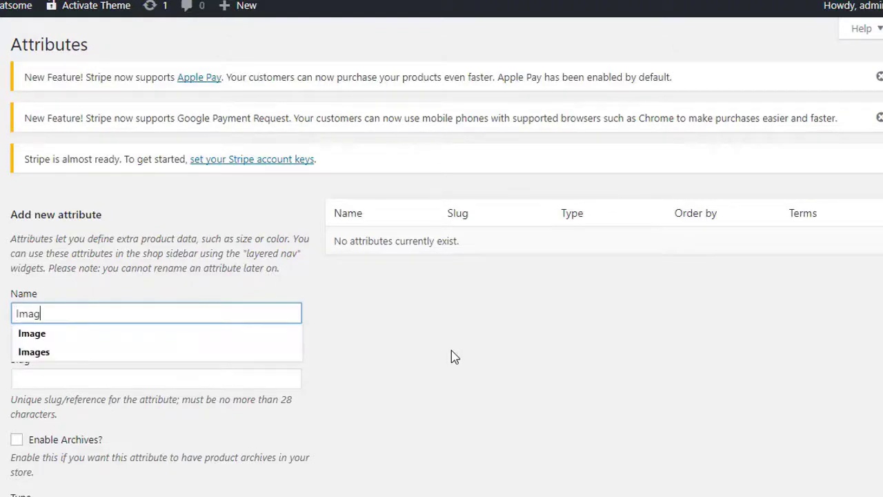
click(452, 356)
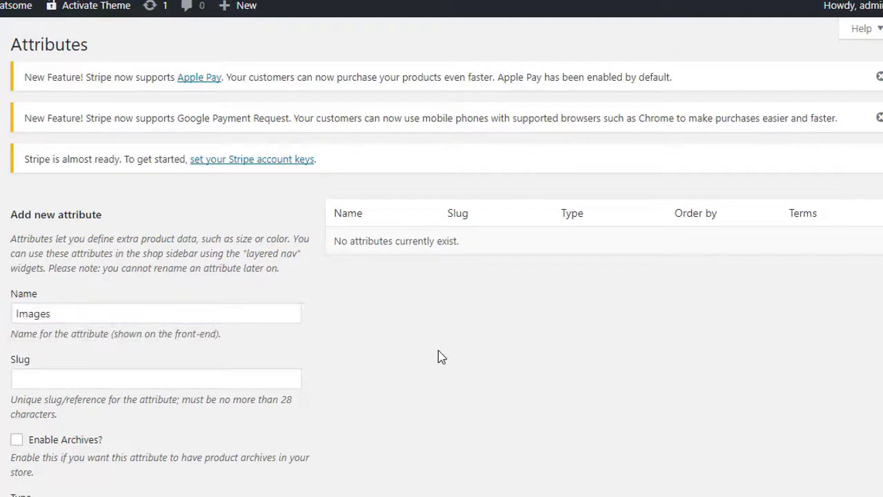
scroll(435, 357, down, 3)
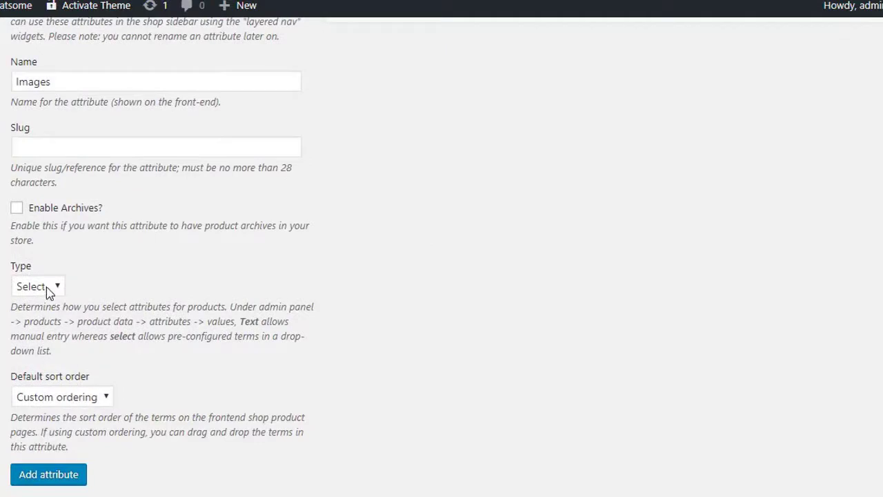
click(47, 293)
click(49, 351)
click(62, 476)
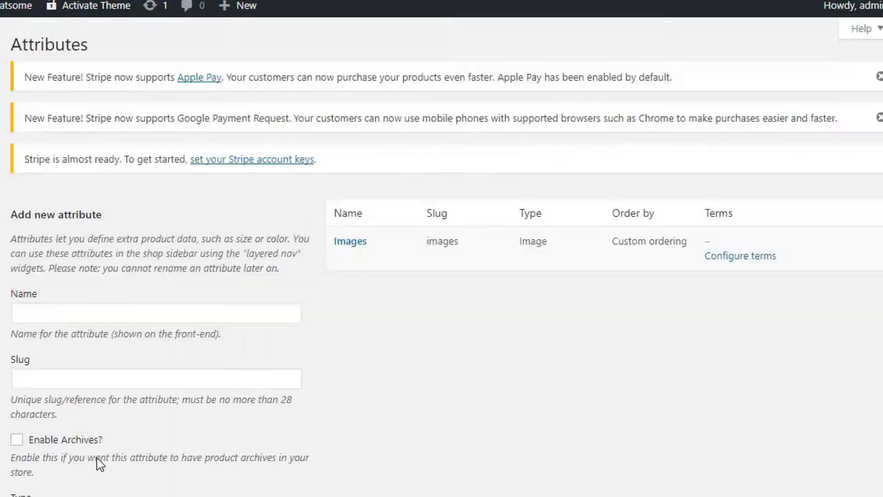
Add the Images terms Image 1, Image 2 (blue shirt picture) and Image 3.
click(740, 257)
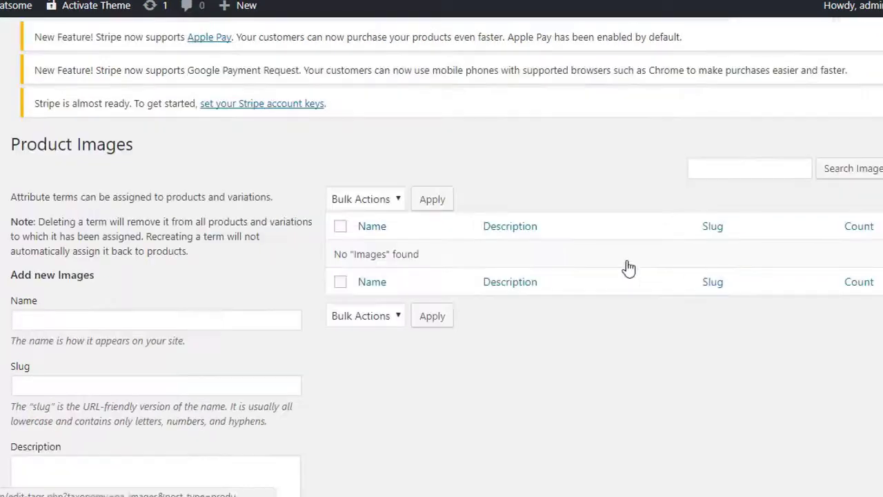
click(60, 347)
text(Image 1)
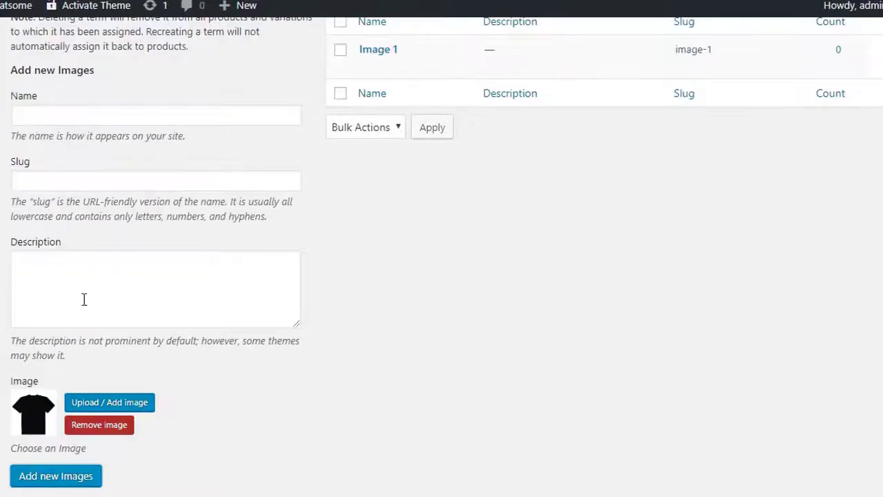
click(75, 117)
text(Image 2)
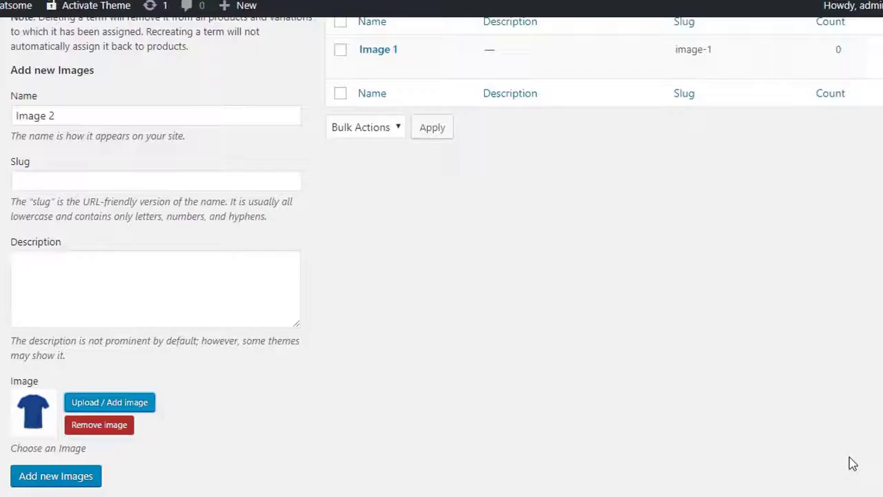
click(56, 476)
click(71, 193)
text(Image 3)
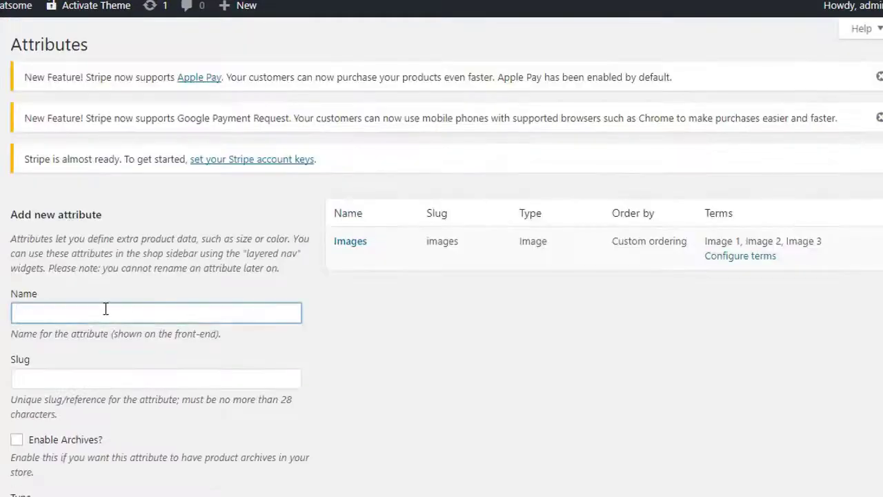
Create the Color attribute and add a Black term with a black swatch.
text(Color)
scroll(96, 345, down, 3)
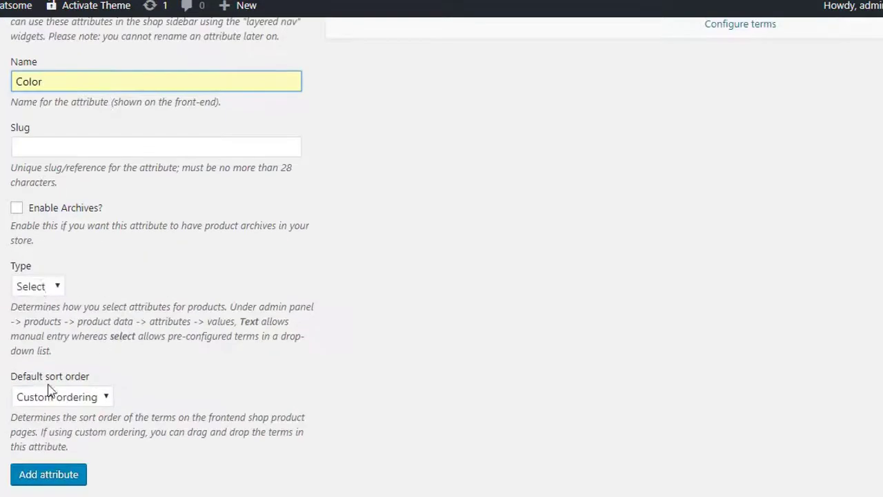
click(69, 473)
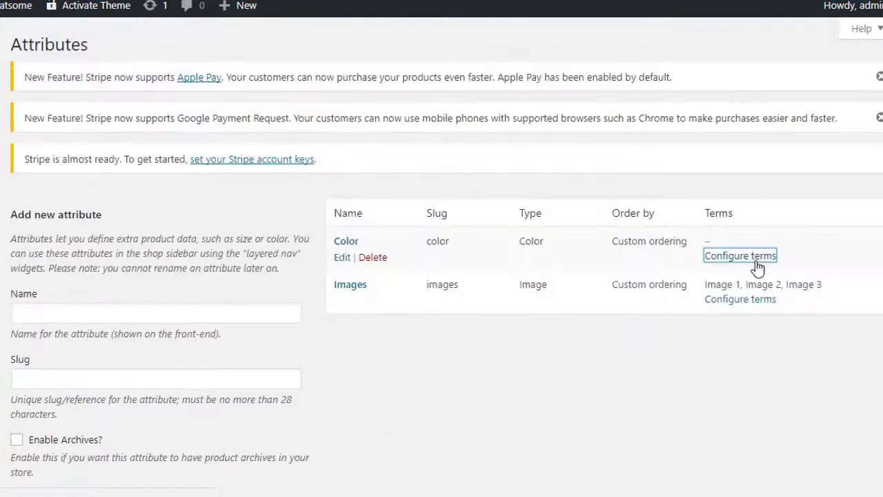
click(752, 256)
scroll(177, 353, down, 2)
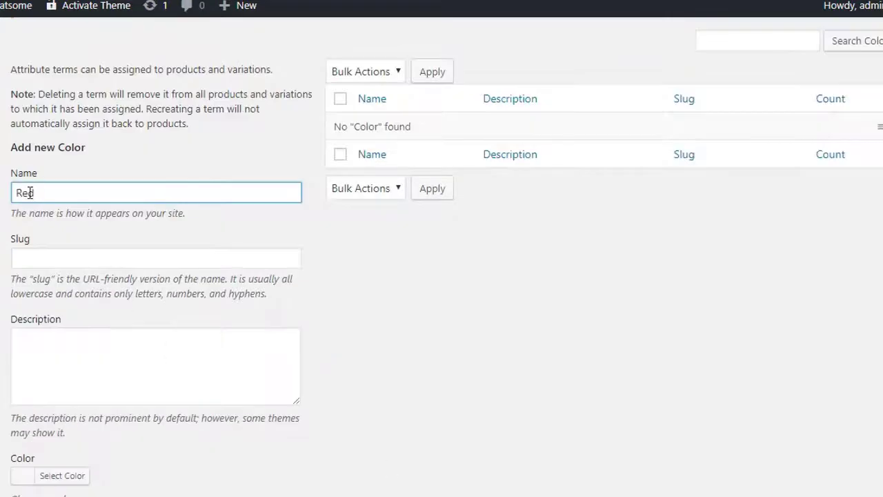
scroll(243, 276, down, 2)
click(28, 373)
scroll(138, 345, down, 2)
click(23, 396)
click(51, 449)
Add a Red colour term with a red swatch.
scroll(138, 345, up, 5)
click(71, 321)
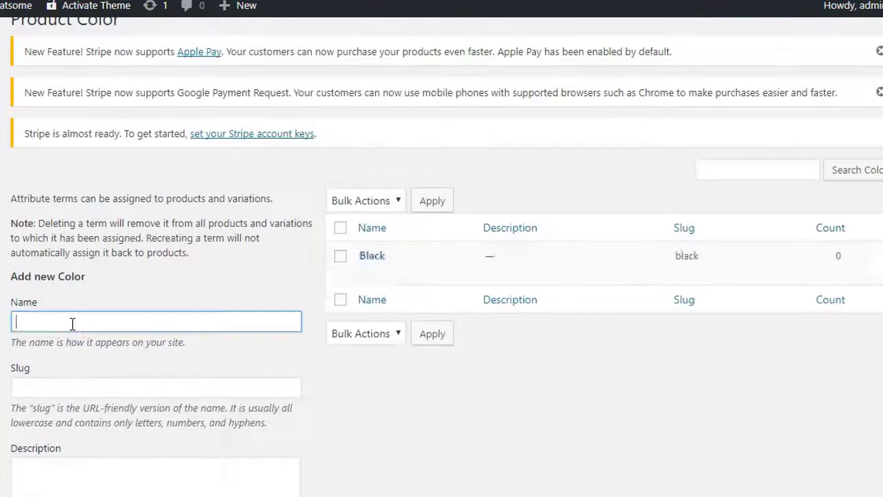
text(Red)
scroll(138, 345, down, 5)
click(62, 368)
click(51, 424)
scroll(138, 310, up, 6)
click(63, 301)
Add a Green colour term with a green swatch.
text(Green)
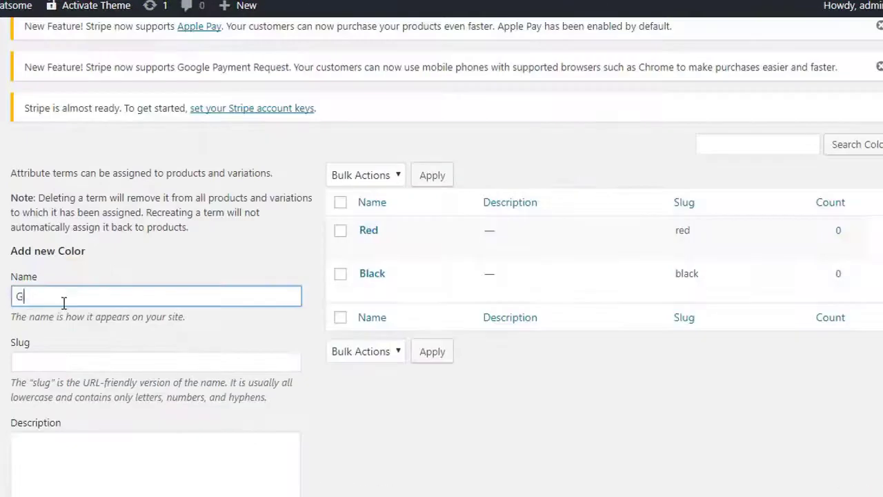
scroll(49, 388, down, 3)
click(61, 373)
scroll(62, 373, down, 3)
click(116, 368)
click(67, 426)
scroll(286, 420, up, 5)
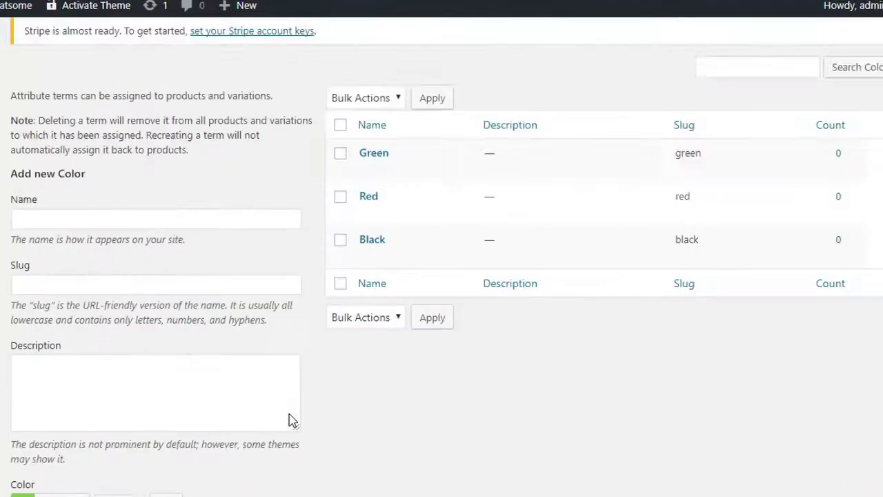
Start a new attribute named Label with the Button type.
click(1, 390)
click(101, 313)
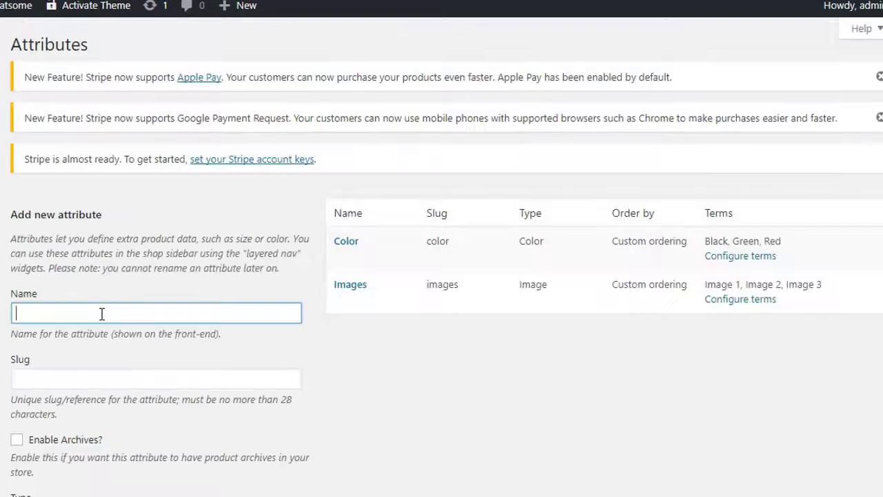
text(Label)
click(102, 332)
scroll(102, 329, down, 3)
click(38, 286)
click(34, 367)
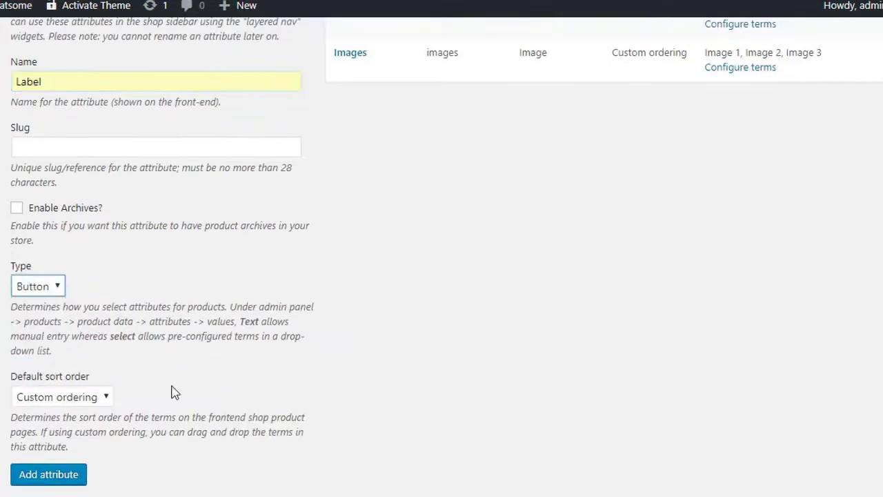
Create the Label attribute and add XXL as its first term.
click(741, 343)
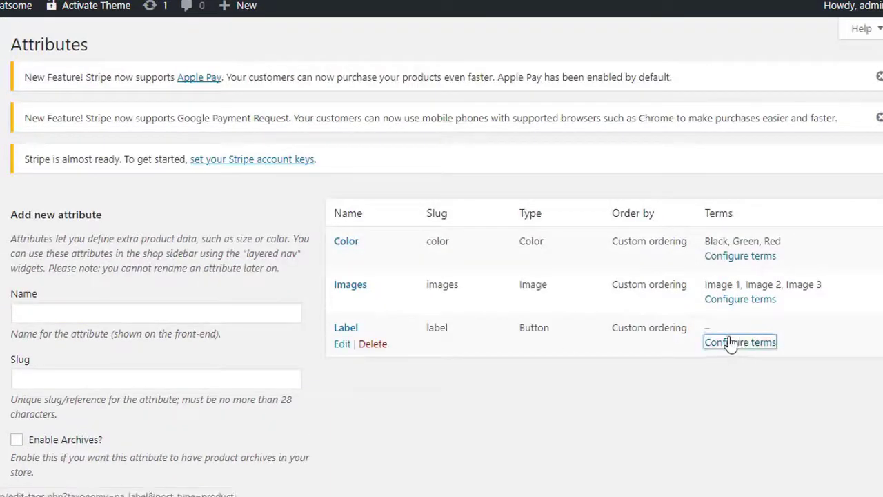
click(122, 341)
text(XXL)
scroll(122, 341, down, 3)
click(69, 427)
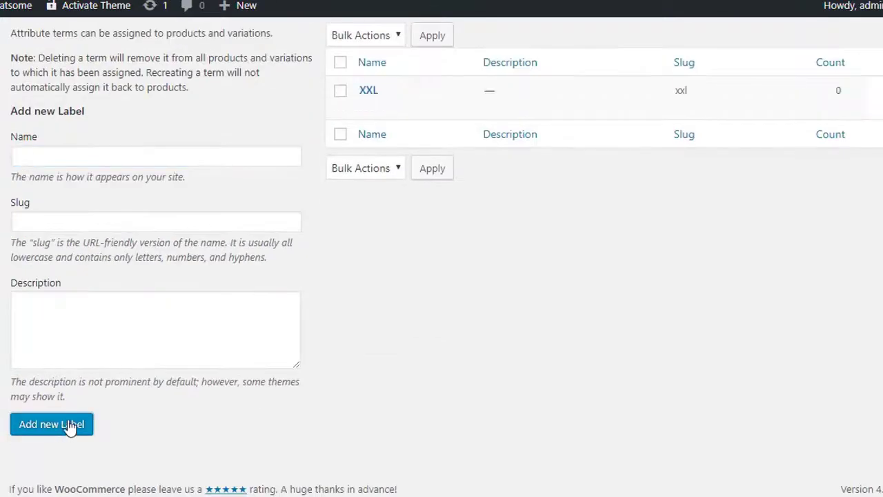
Add X and XL as further Label terms.
click(89, 157)
text(X)
key(BackSpace)
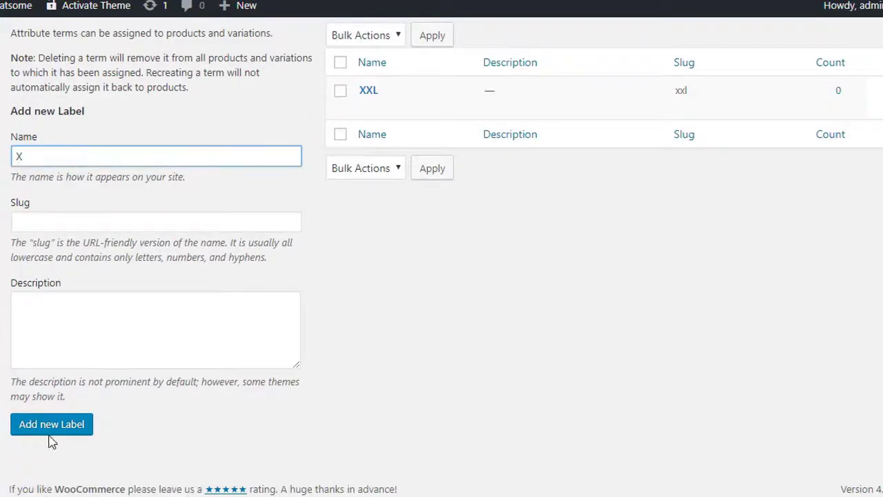
click(51, 428)
click(97, 234)
text(XL)
scroll(73, 414, down, 2)
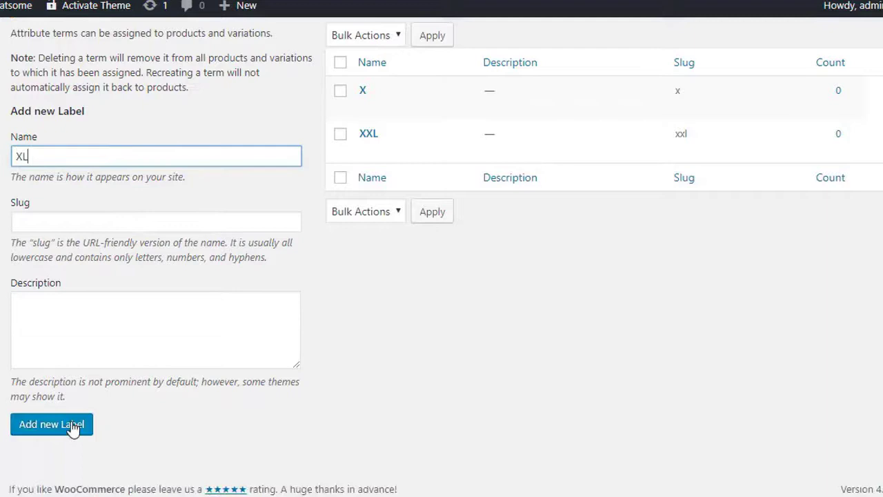
click(73, 426)
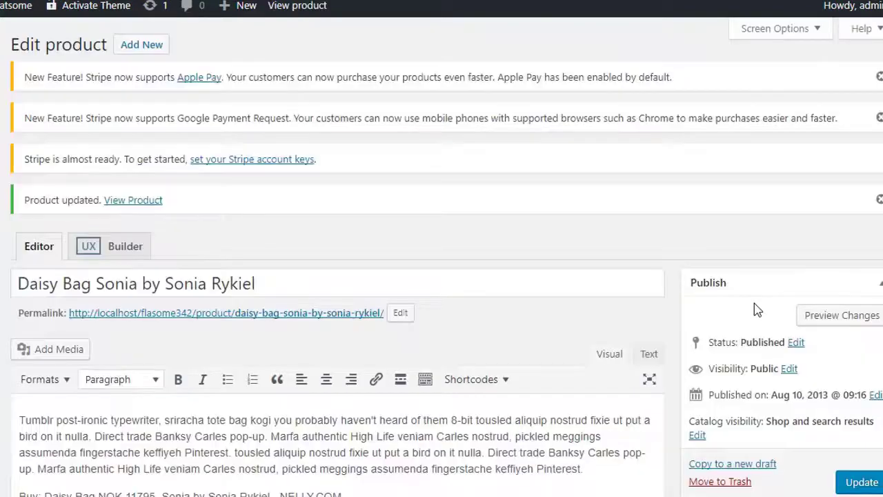
scroll(755, 310, down, 5)
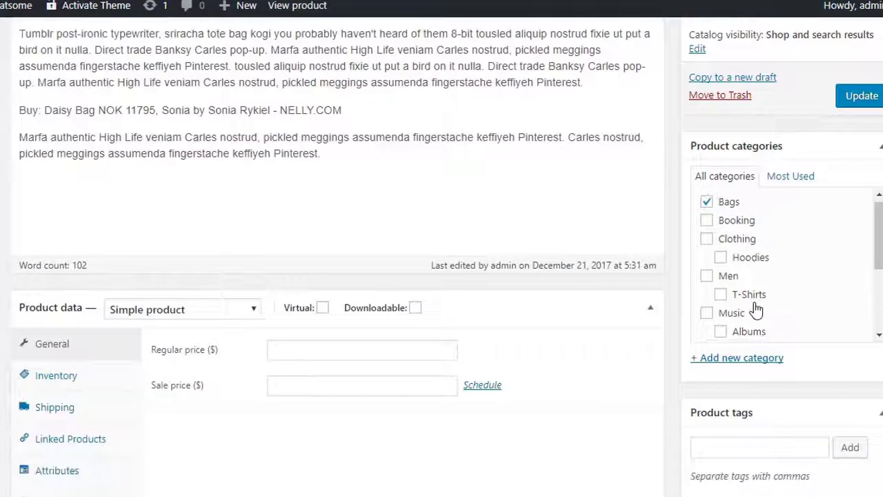
Set the product type to Variable product and open its Attributes list of available attributes.
scroll(757, 310, down, 3)
scroll(687, 331, down, 2)
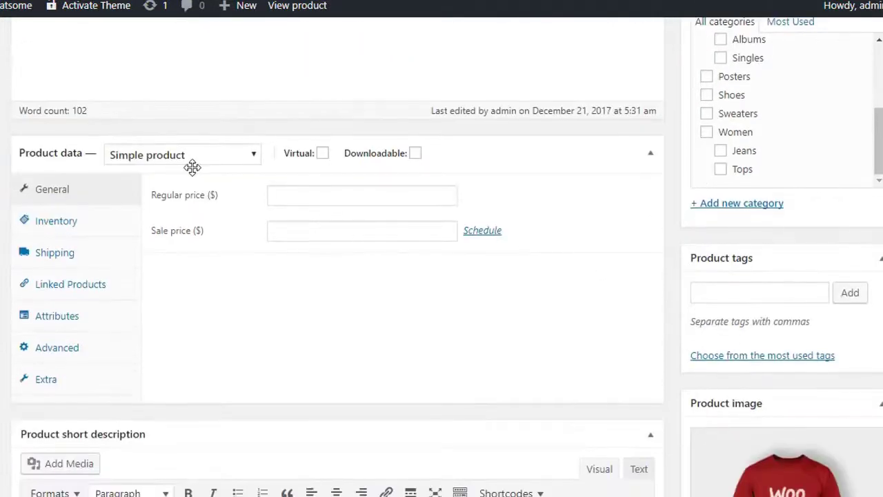
click(191, 160)
click(196, 239)
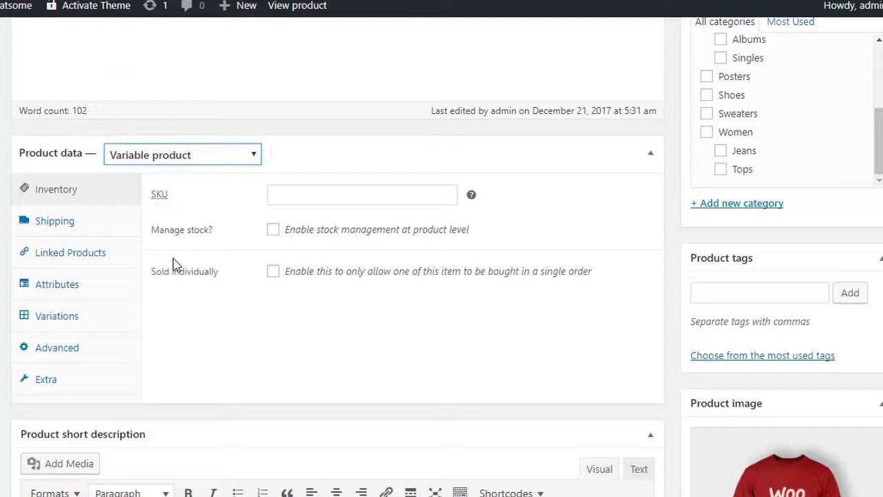
click(50, 288)
click(206, 194)
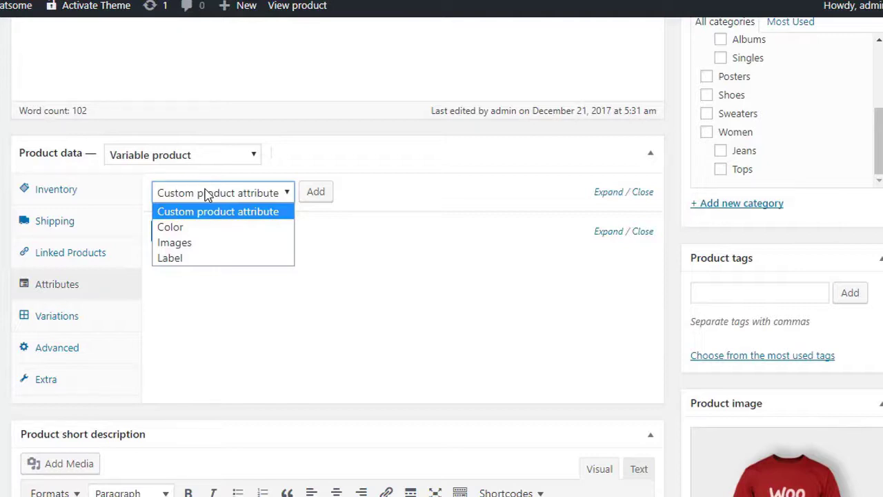
Add the Color, Images and Label attributes to the product.
click(207, 227)
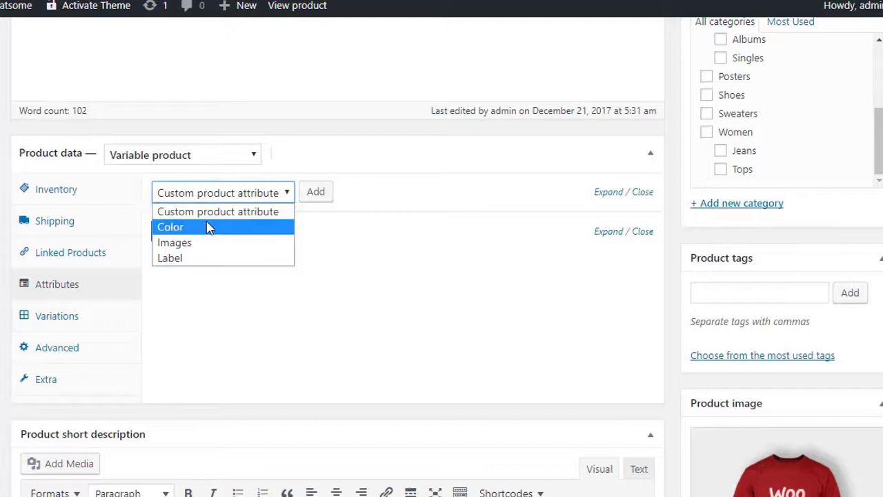
click(311, 192)
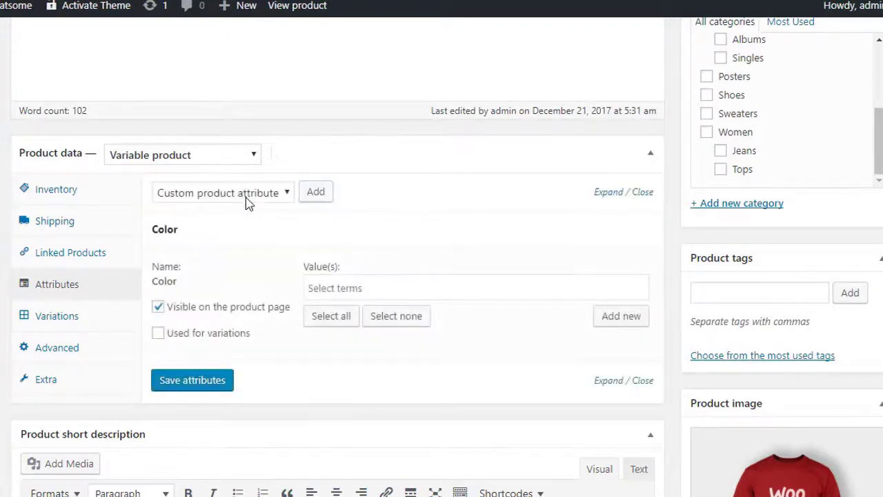
click(232, 194)
click(173, 243)
click(330, 192)
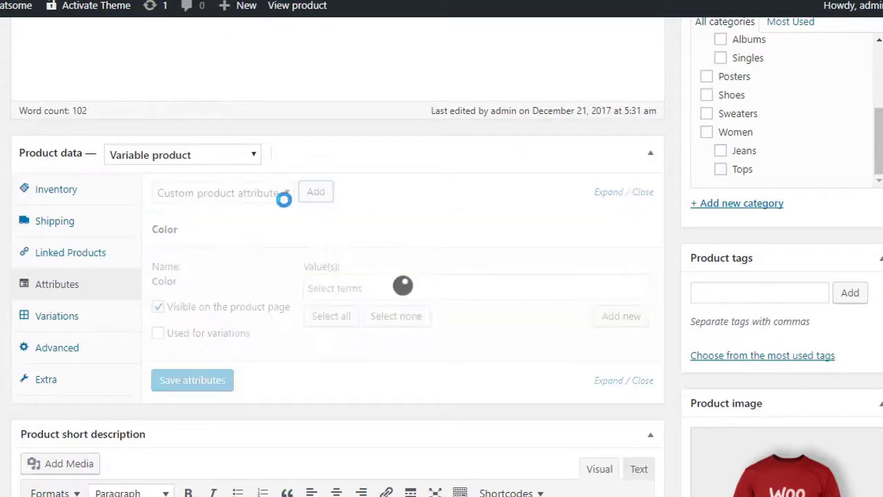
click(222, 196)
click(200, 258)
click(315, 196)
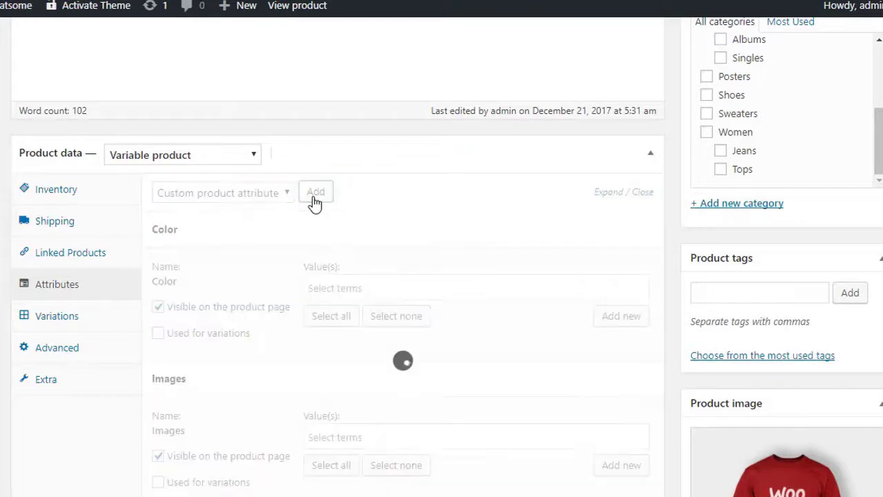
Select all values for each attribute, mark them used for variations, and save attributes.
click(331, 315)
click(158, 333)
scroll(233, 347, down, 3)
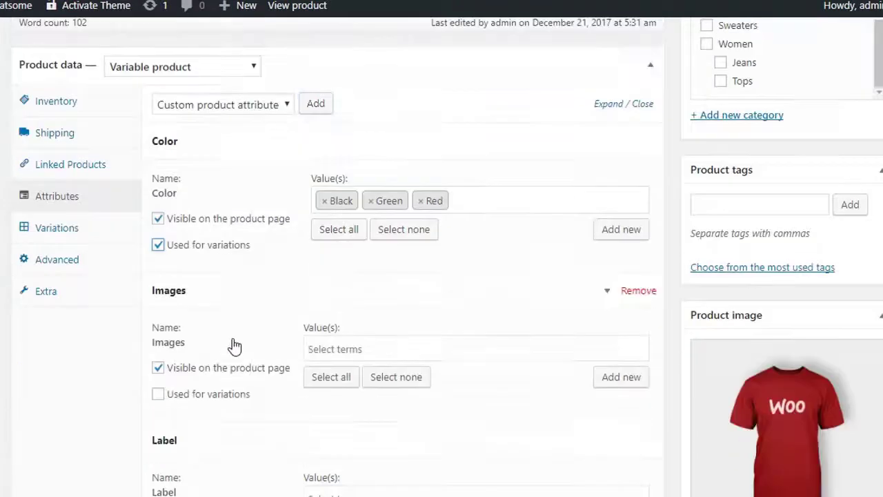
click(333, 312)
click(209, 333)
scroll(276, 324, down, 3)
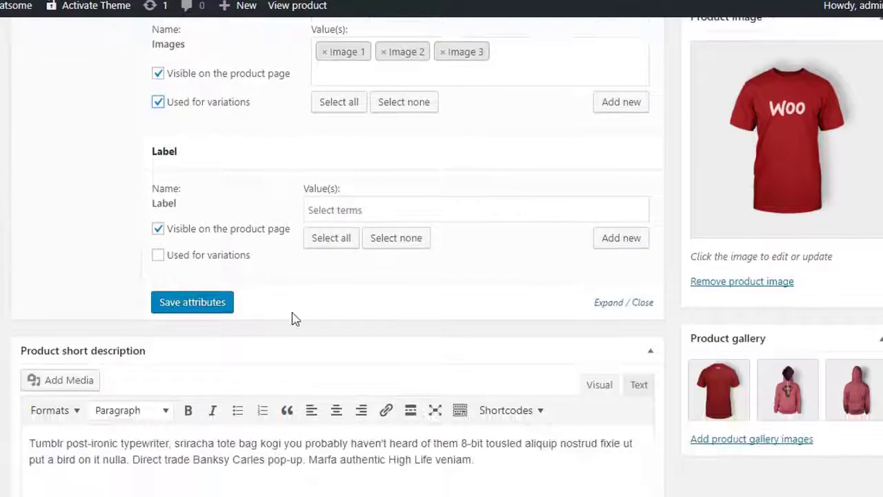
click(321, 243)
click(180, 255)
click(207, 308)
Add six new variations to the product in its Variations settings.
click(62, 166)
scroll(63, 166, up, 2)
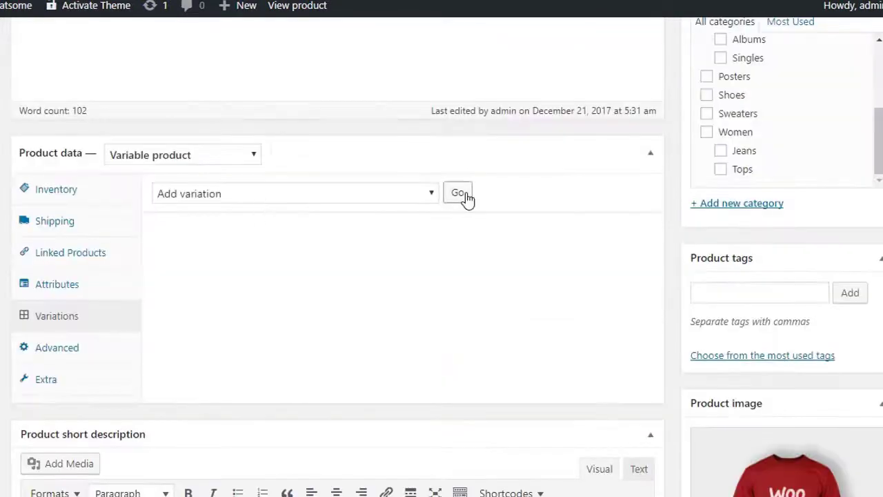
click(460, 194)
click(458, 235)
click(458, 235)
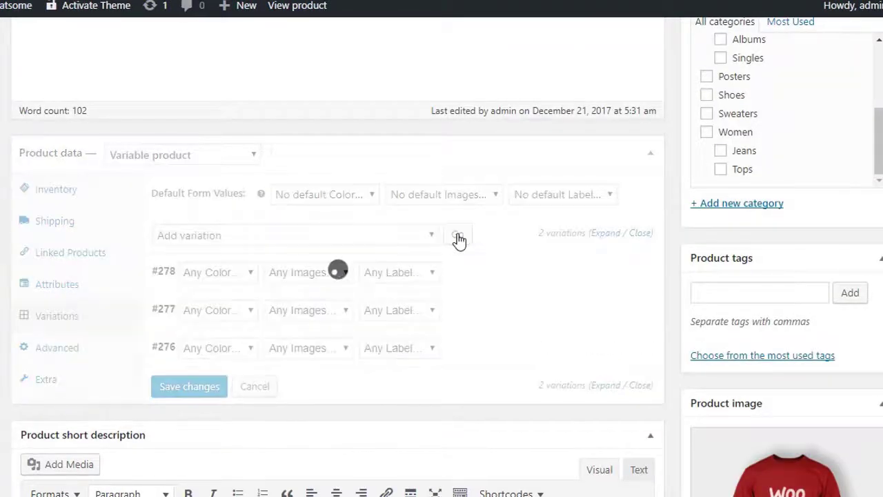
click(457, 235)
click(457, 236)
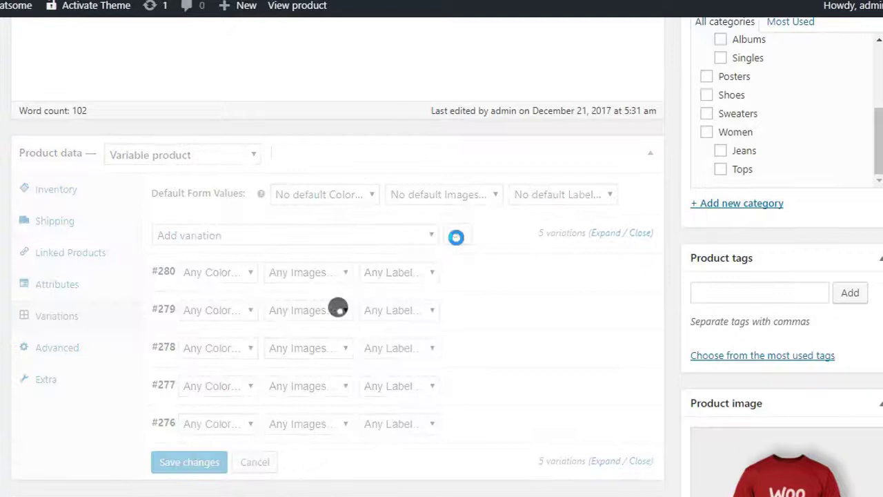
Assign a colour and an image to each variation, e.g. Image 1 for #277 and Image 3 for #278.
click(218, 310)
click(218, 348)
click(219, 386)
click(218, 424)
click(218, 462)
click(308, 271)
click(308, 310)
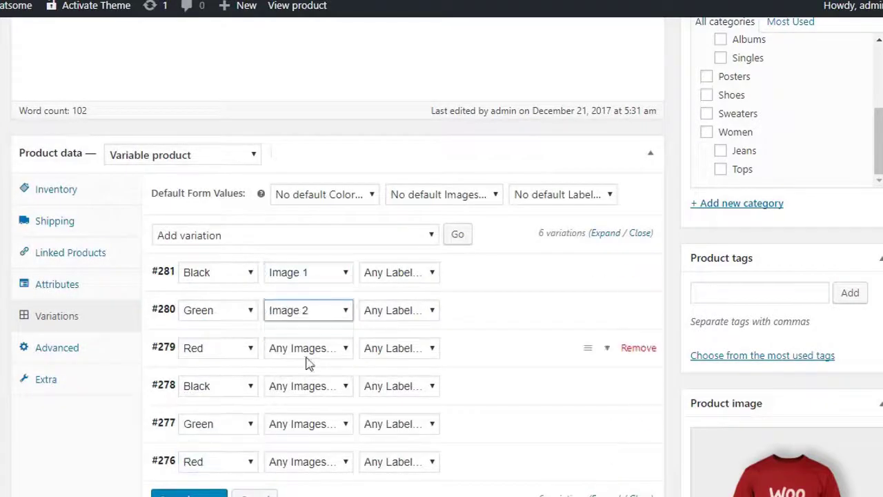
click(308, 424)
click(308, 469)
click(308, 462)
click(308, 386)
click(308, 424)
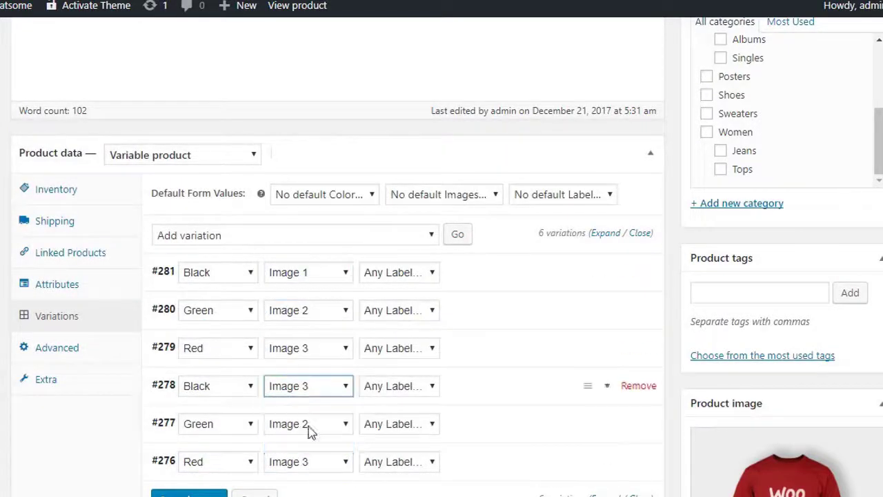
click(308, 462)
Give the variations labels X, XL and XXL, set #276 to Image 2, and save.
click(399, 272)
click(368, 303)
click(399, 309)
click(371, 356)
click(399, 348)
click(374, 407)
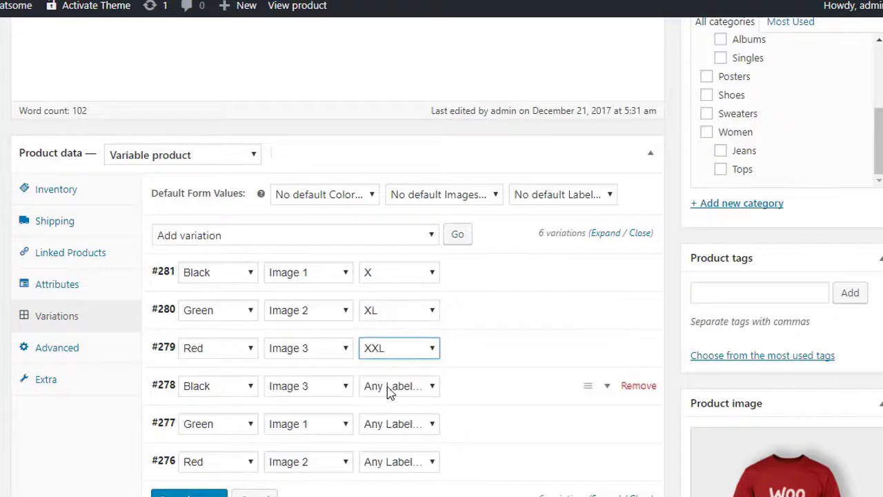
drag(399, 385, 371, 431)
click(399, 424)
click(368, 456)
click(412, 469)
click(371, 426)
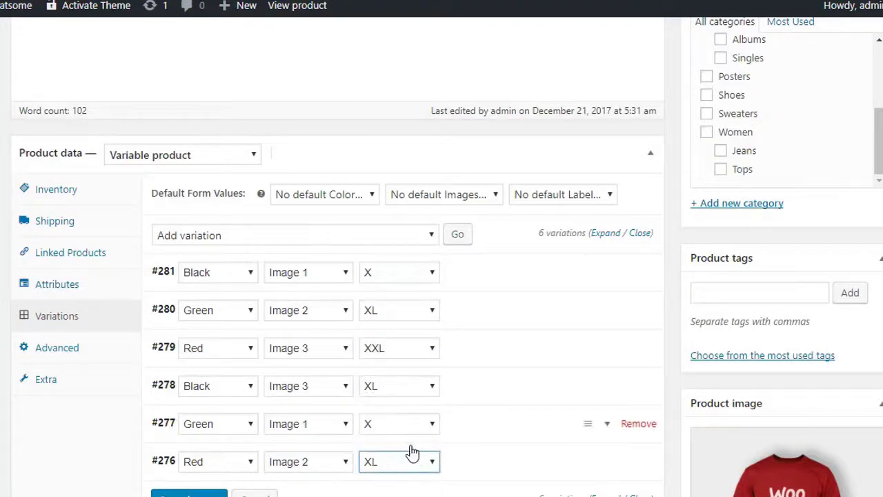
click(407, 462)
click(368, 412)
click(212, 492)
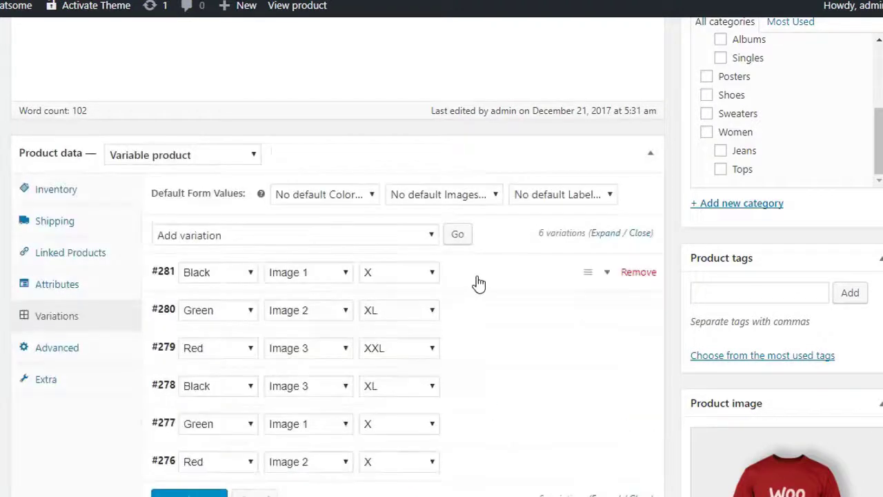
Expand the variations and give #281 a regular price of 15, then start #279's price.
click(479, 276)
click(191, 314)
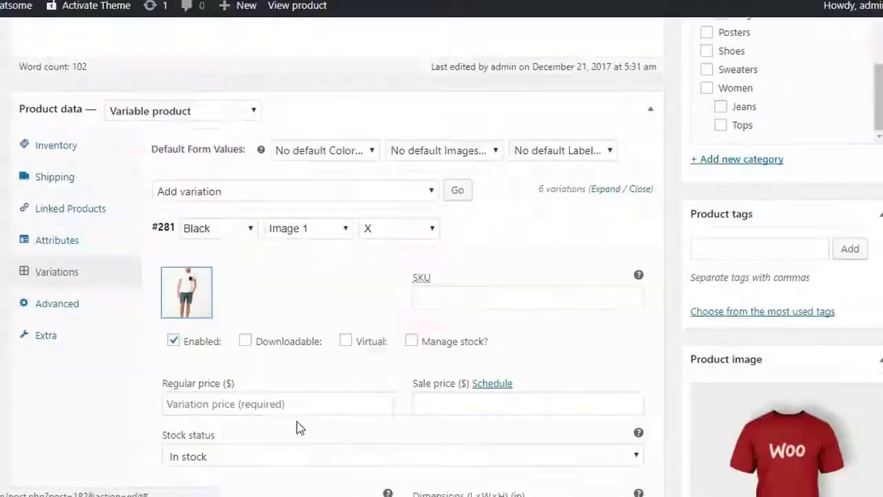
click(299, 404)
text(15)
scroll(492, 145, down, 2)
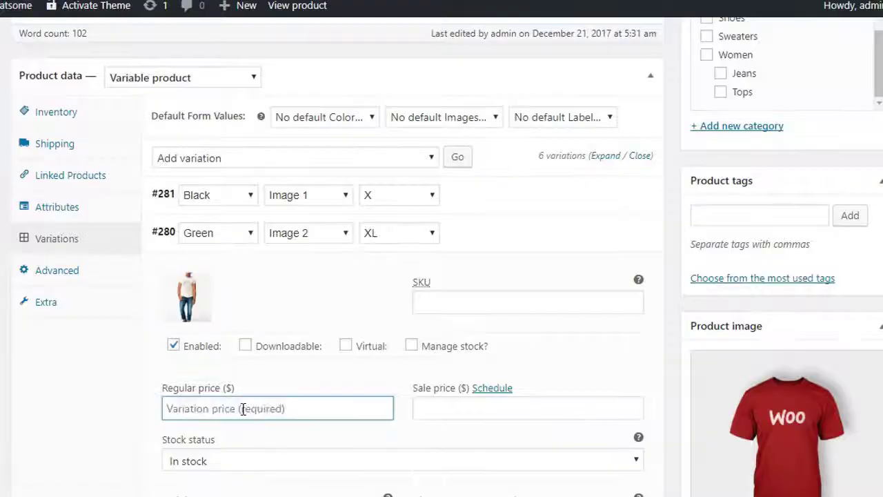
click(499, 232)
click(499, 289)
click(237, 446)
Enter 45 as variation #279's regular price, save, and reload the product page.
text(45)
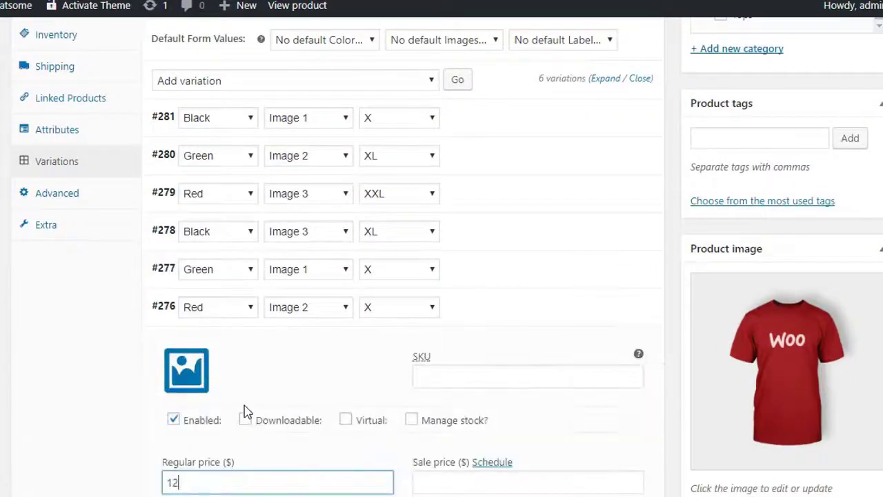
scroll(247, 410, down, 4)
click(194, 463)
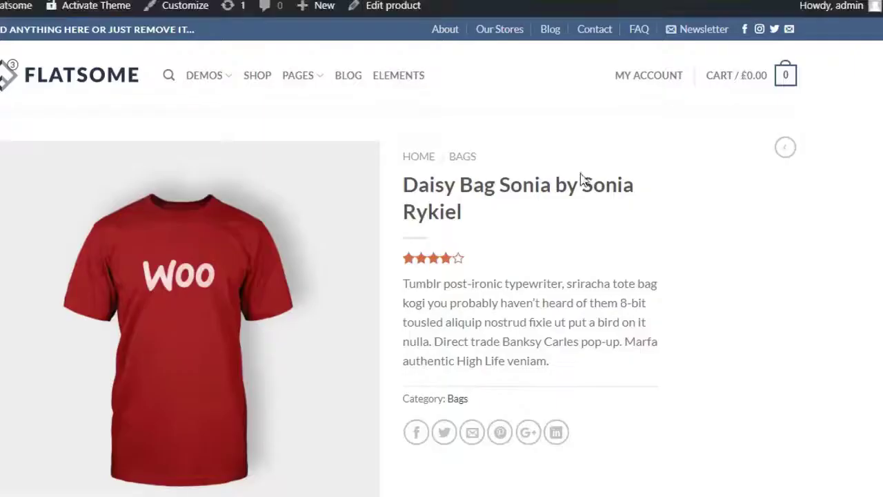
key(F5)
Select the black colour, black shirt image and label X swatches to show that price.
scroll(583, 245, down, 4)
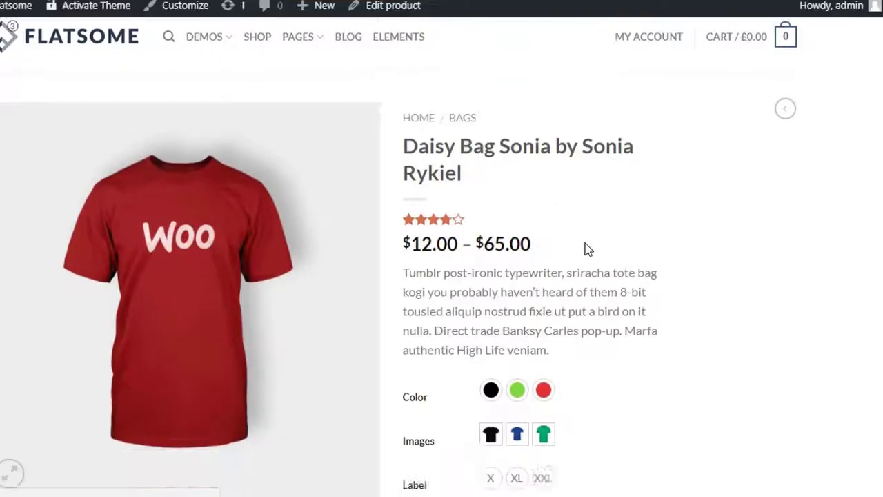
click(491, 275)
click(491, 317)
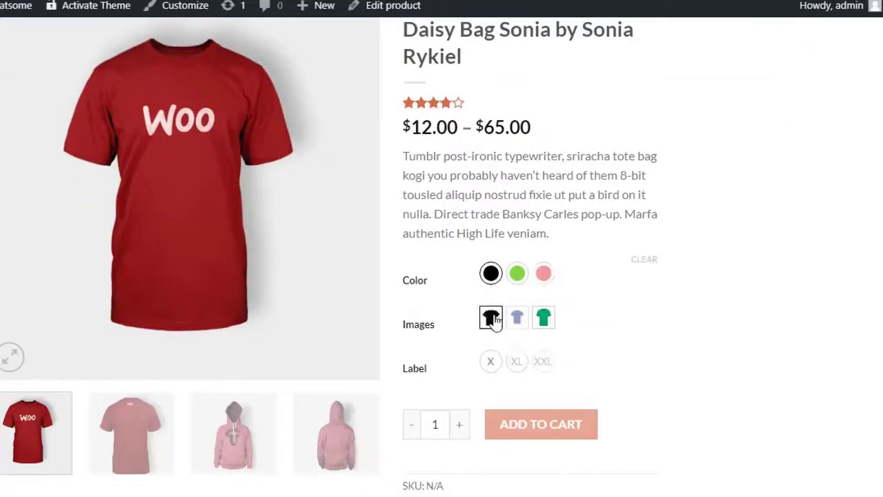
click(491, 361)
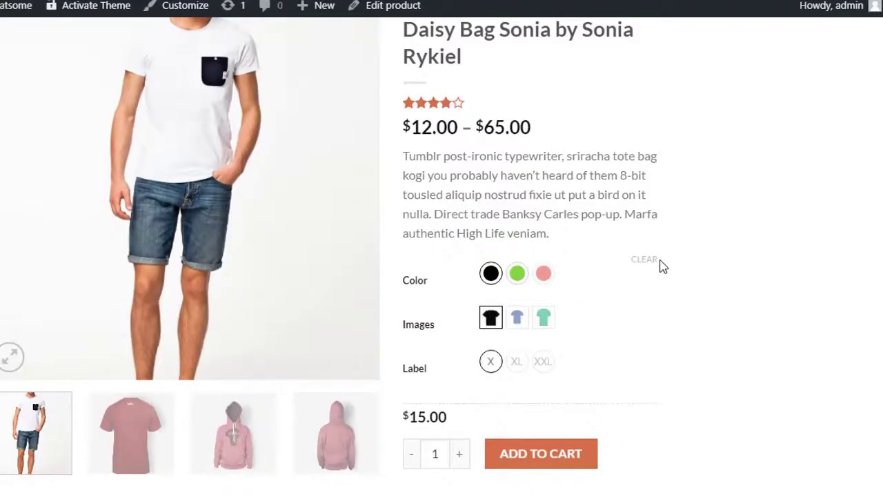
Clear the selection and choose Green, the blue shirt image and XL for $16.00.
click(646, 260)
click(517, 273)
click(516, 318)
click(516, 362)
scroll(519, 366, up, 2)
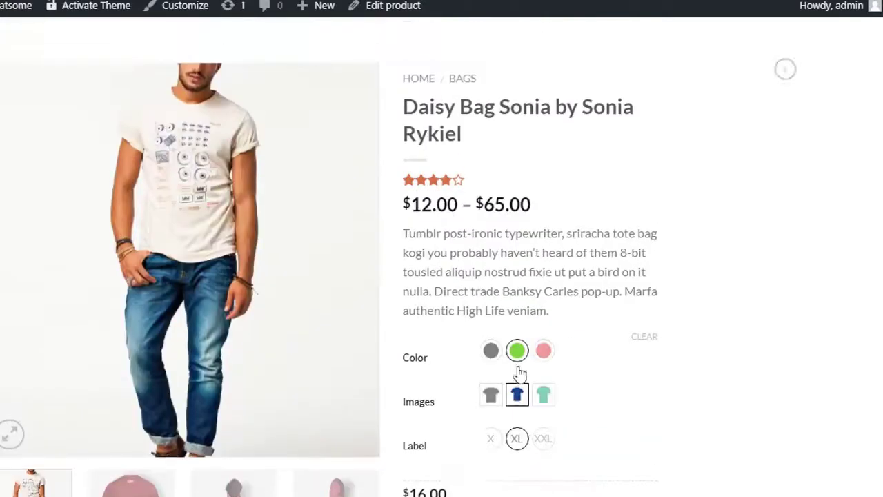
scroll(520, 373, up, 1)
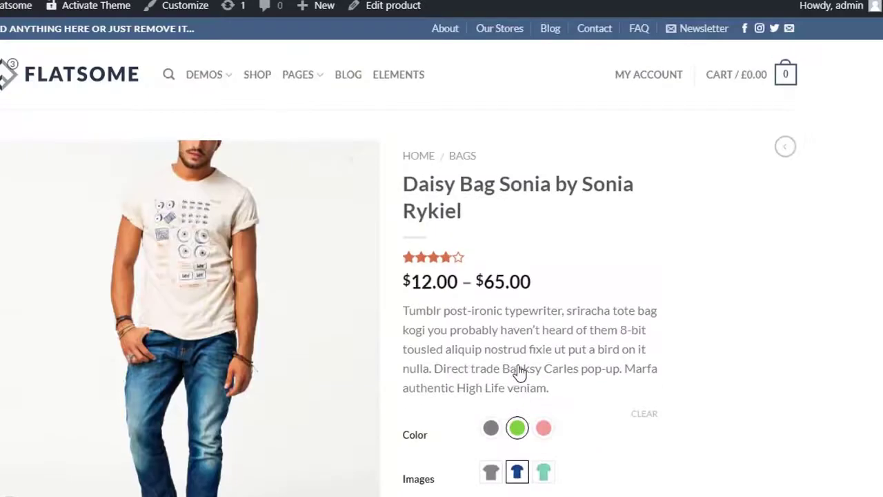
Open the red shirt's quick view from Best Selling Products on the home page.
click(100, 79)
scroll(603, 359, down, 8)
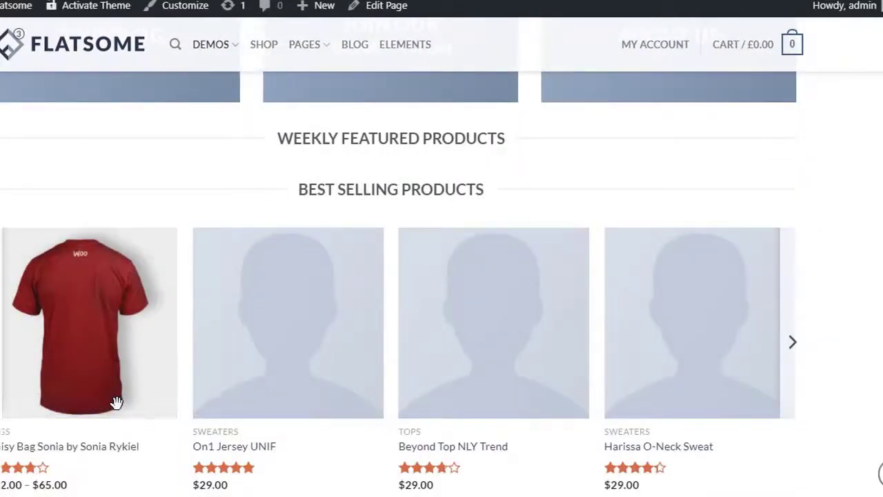
click(115, 403)
Try black, black shirt and X swatches, then clear and pick green, blue shirt and XL.
click(512, 245)
click(511, 287)
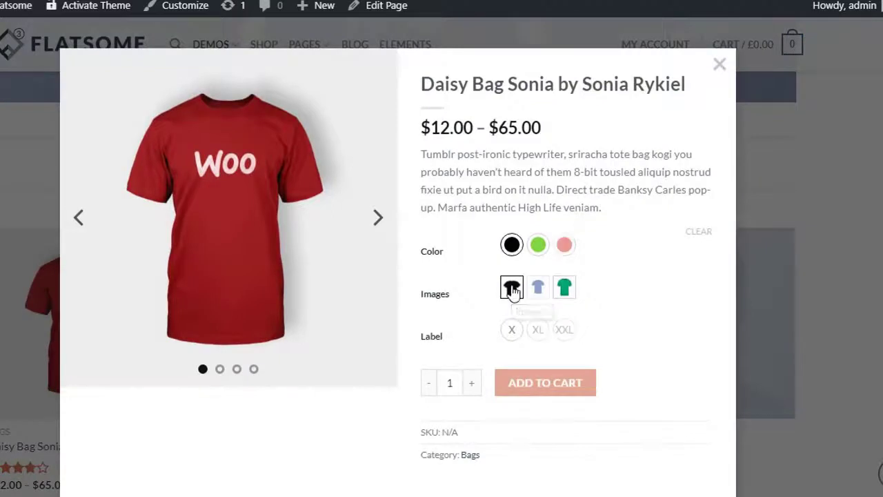
click(511, 330)
click(692, 224)
click(538, 244)
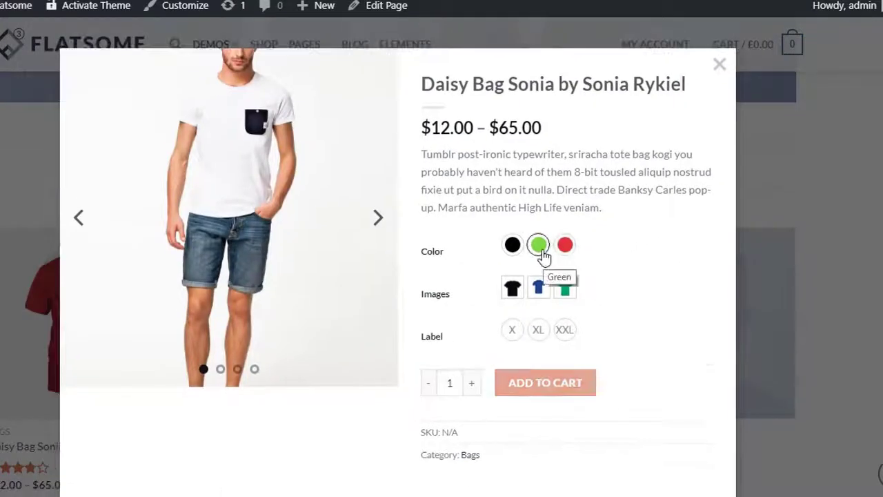
click(537, 288)
click(543, 332)
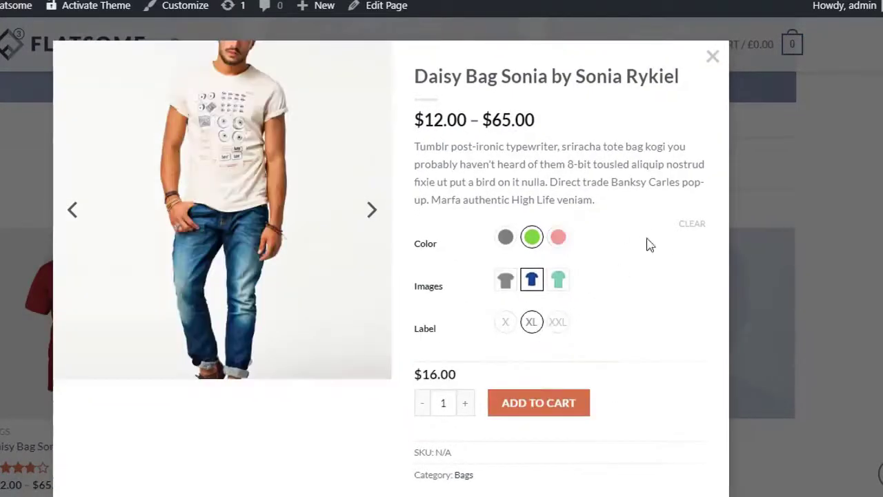
Clear again, pick red, the blue shirt image and X, then close the quick view.
click(699, 231)
click(564, 245)
click(544, 292)
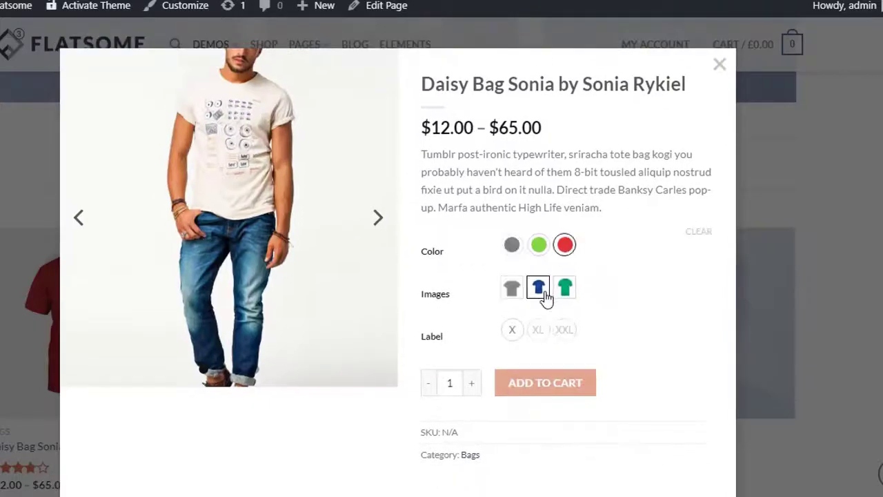
click(512, 330)
click(713, 57)
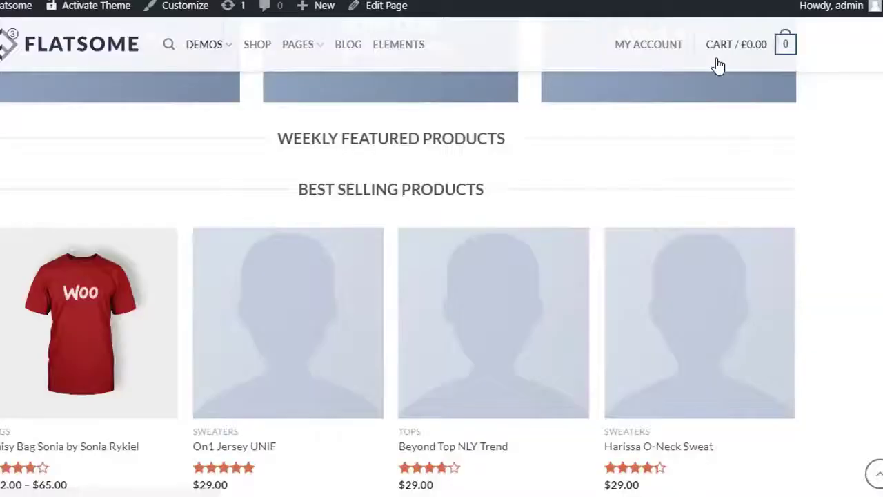